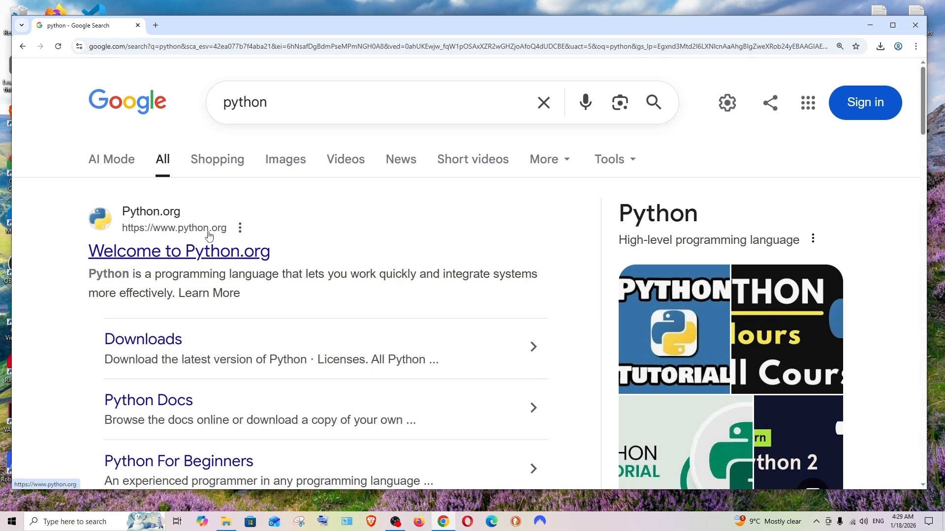
- Open the official Python.org website from the search results and go to its Downloads page
left_click(195, 253)
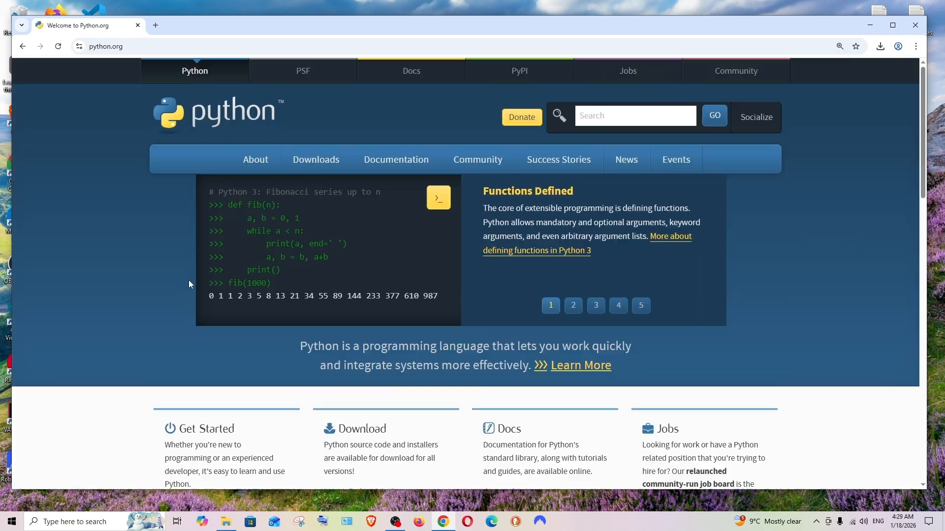
mouse_move(315, 169)
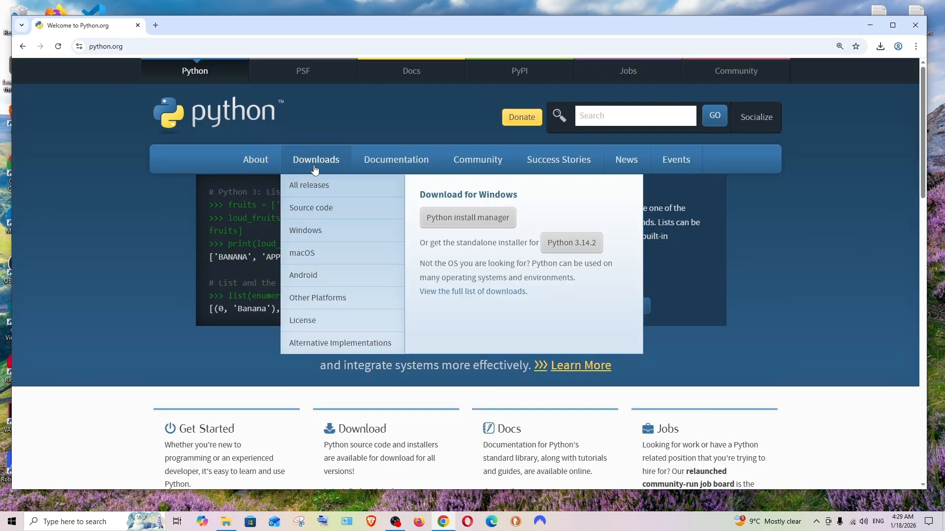
left_click(316, 166)
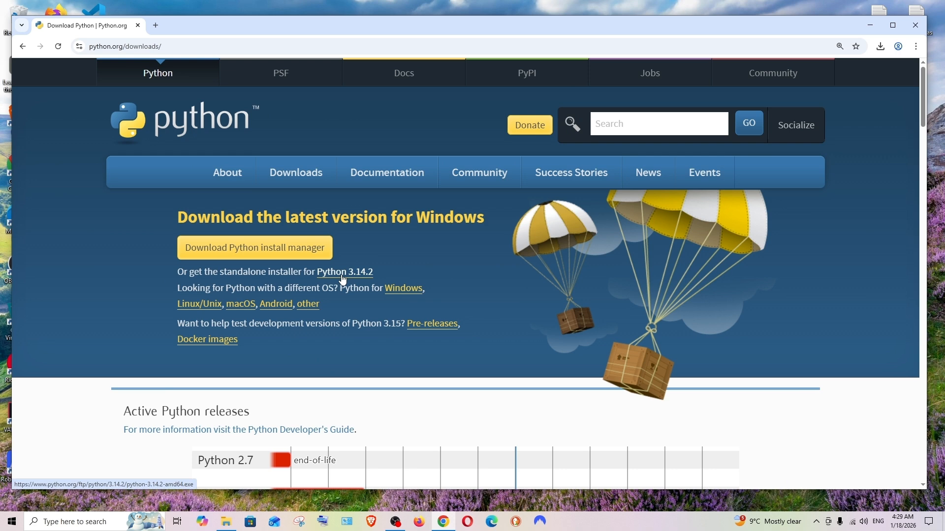
- Look through the active Python releases and the list of specific release versions on the downloads page
scroll(342, 279, "down", 7)
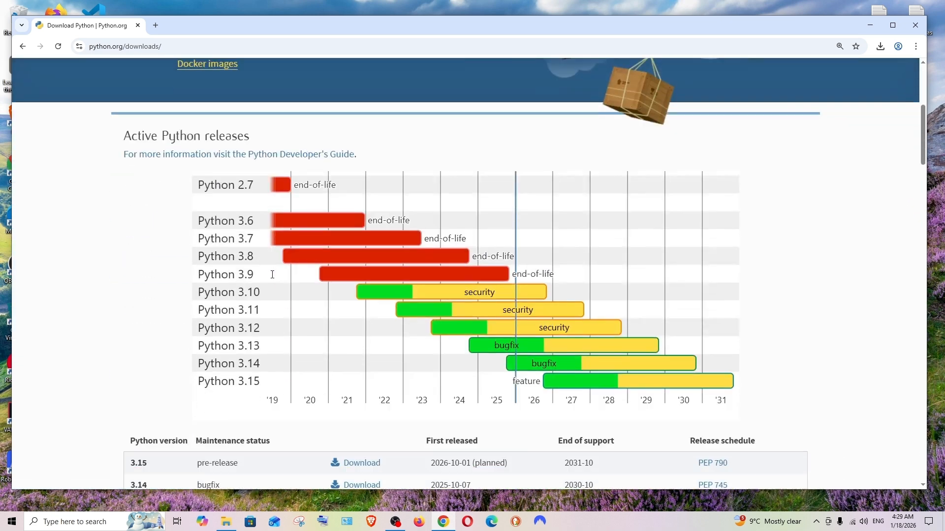
scroll(221, 256, "down", 3)
scroll(259, 266, "down", 6)
scroll(169, 163, "up", 1)
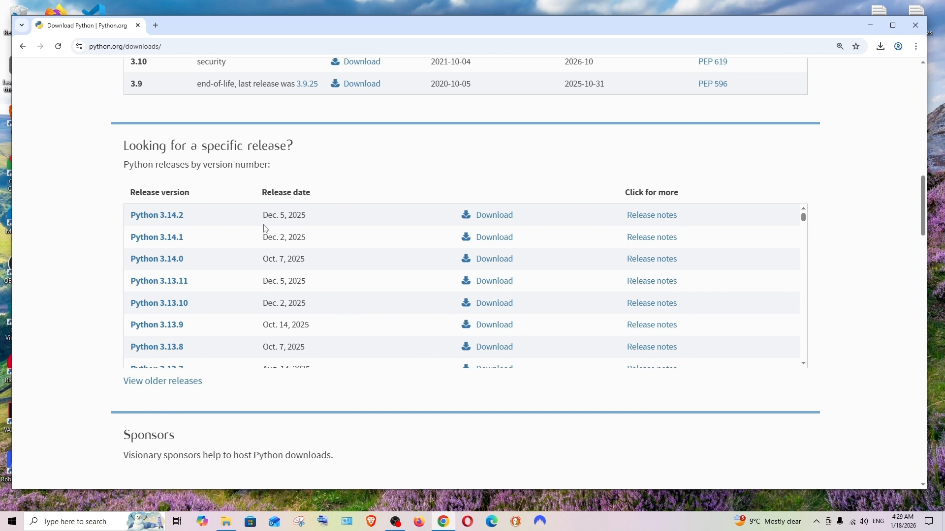
scroll(213, 231, "down", 20)
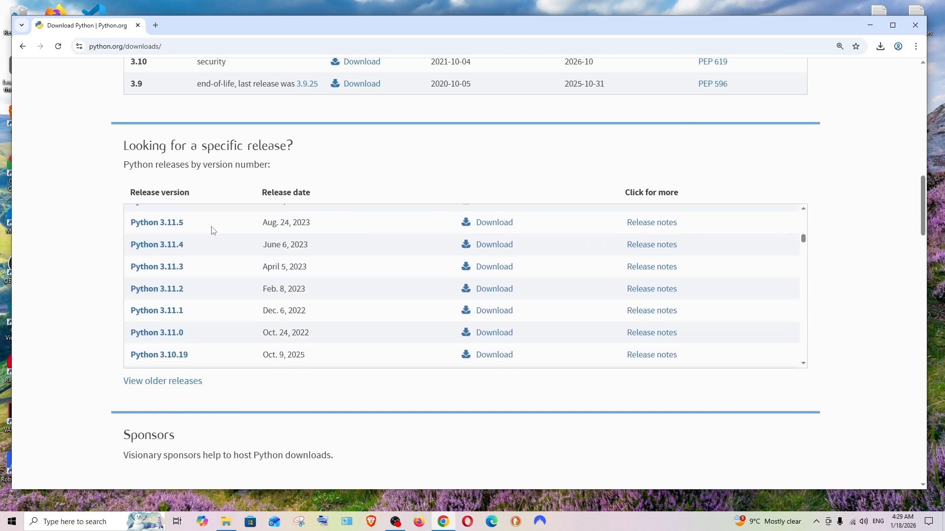
scroll(212, 230, "down", 15)
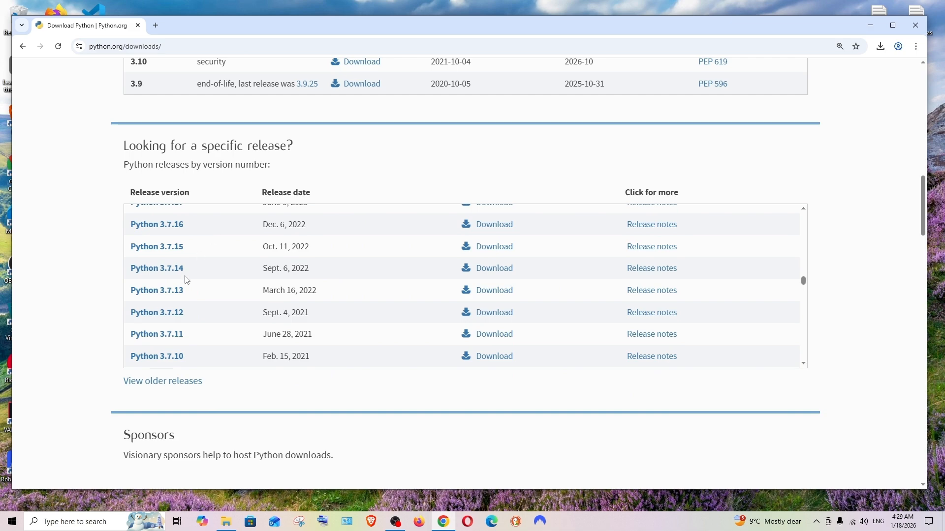
- View the files offered for the Python 3.7.14 release, and return to the main downloads page
left_click(157, 269)
scroll(228, 258, "down", 20)
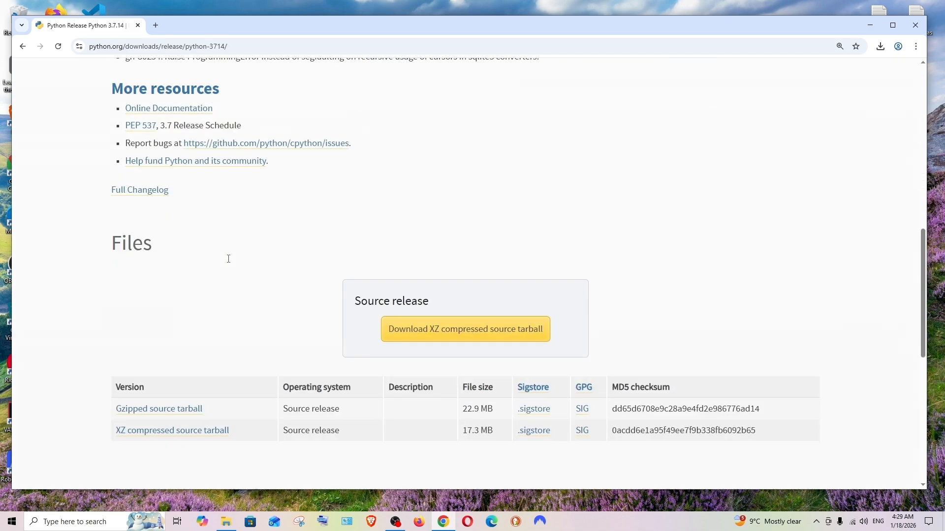
scroll(229, 263, "up", 4)
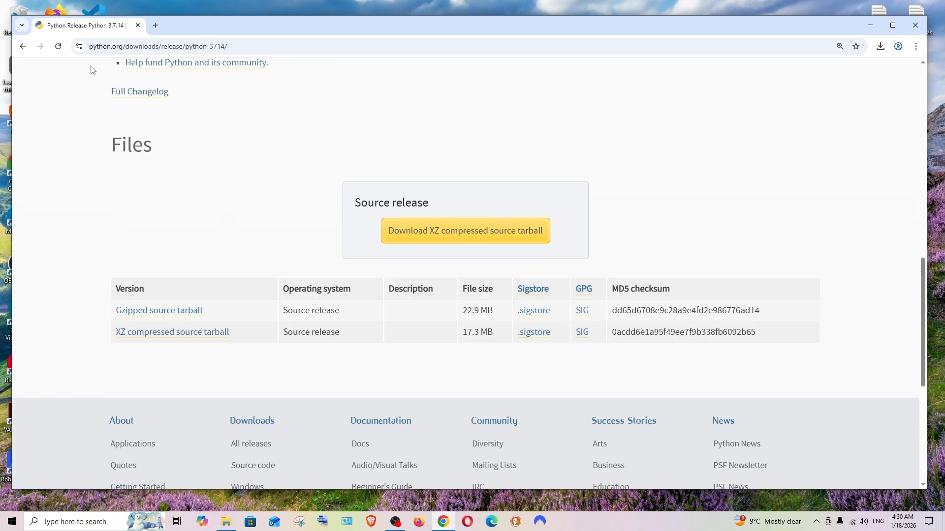
left_click(22, 47)
scroll(236, 196, "down", 3)
scroll(238, 180, "up", 6)
scroll(236, 179, "up", 10)
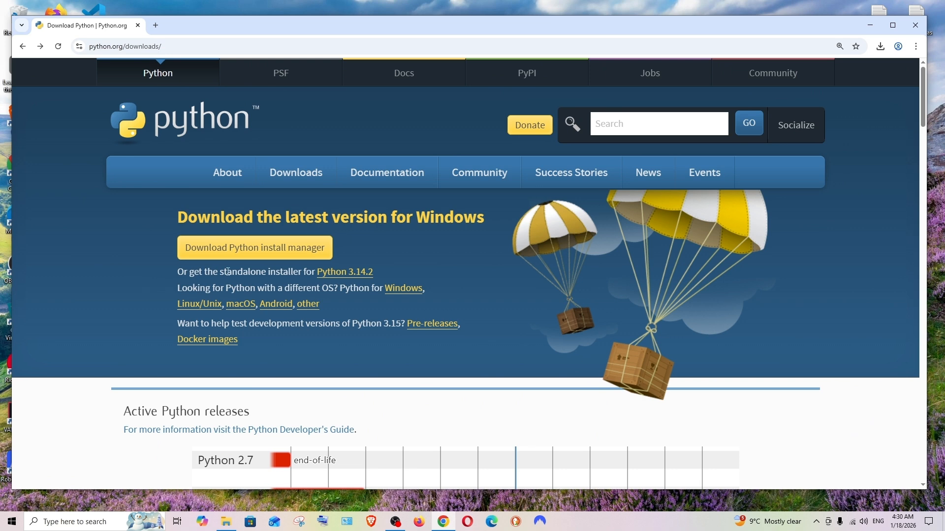
- Download the standalone Python 3.14.2 installer for Windows and launch python-3.14.2-amd64.exe
left_click(336, 276)
left_click(881, 47)
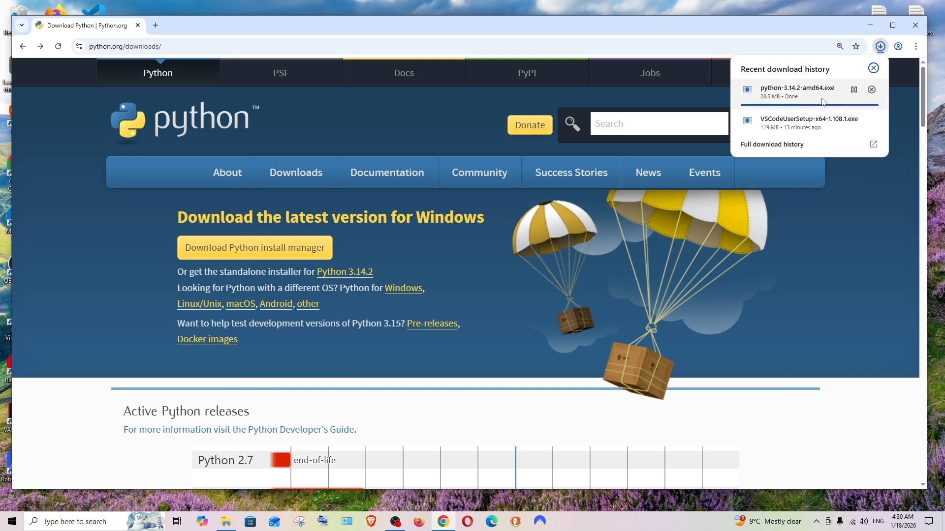
left_click(792, 95)
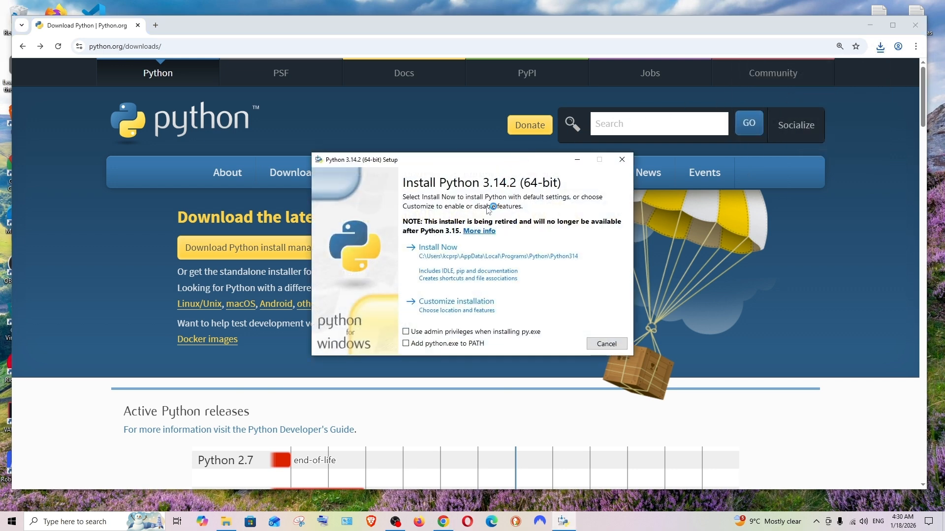
- Install Python 3.14.2 with default settings, admin privileges for py.exe and python.exe added to PATH, and close the setup
left_click_drag(481, 165, 495, 169)
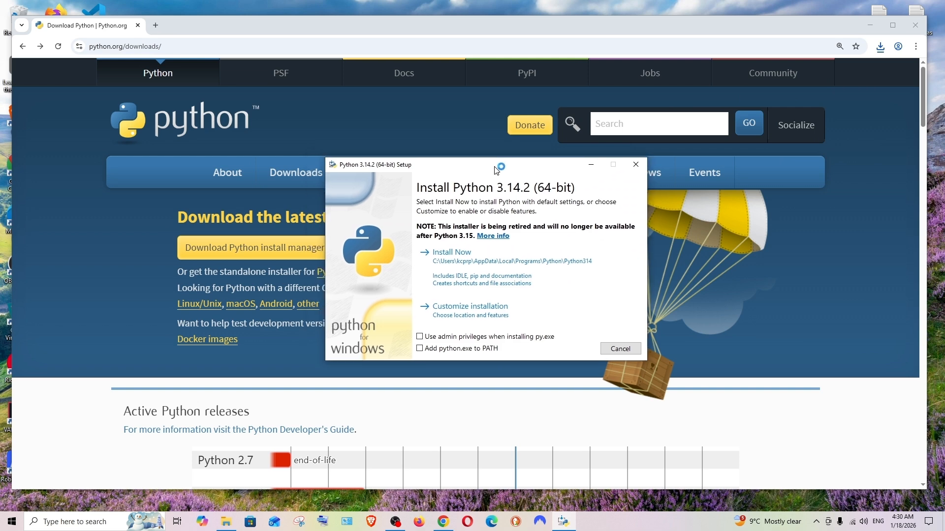
left_click(420, 338)
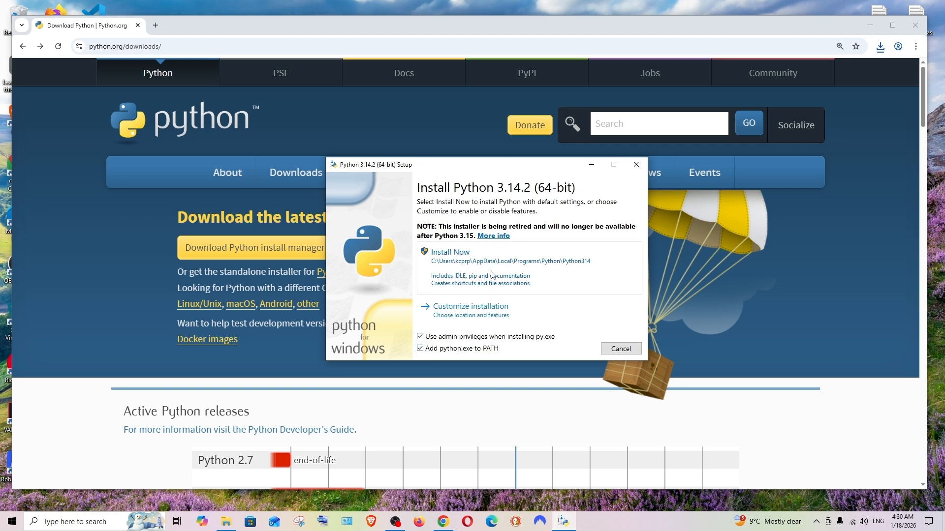
left_click(492, 275)
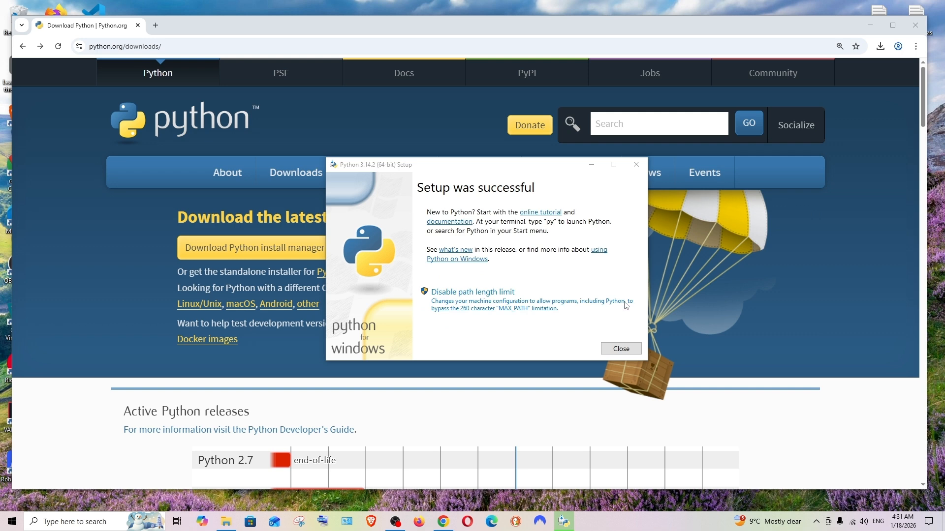
left_click(622, 349)
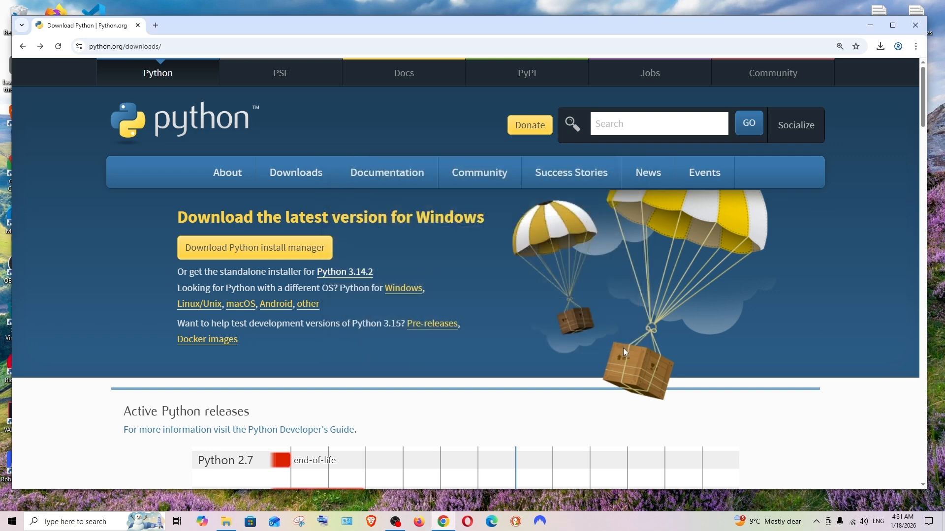
- Open Command Prompt and check the installed Python version with "python --version"
key("super")
type("cmf")
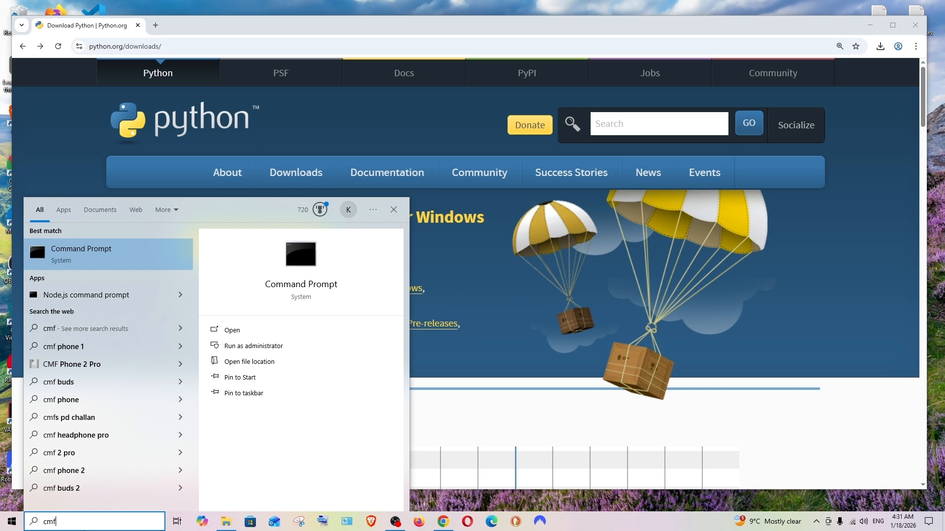
key("Return")
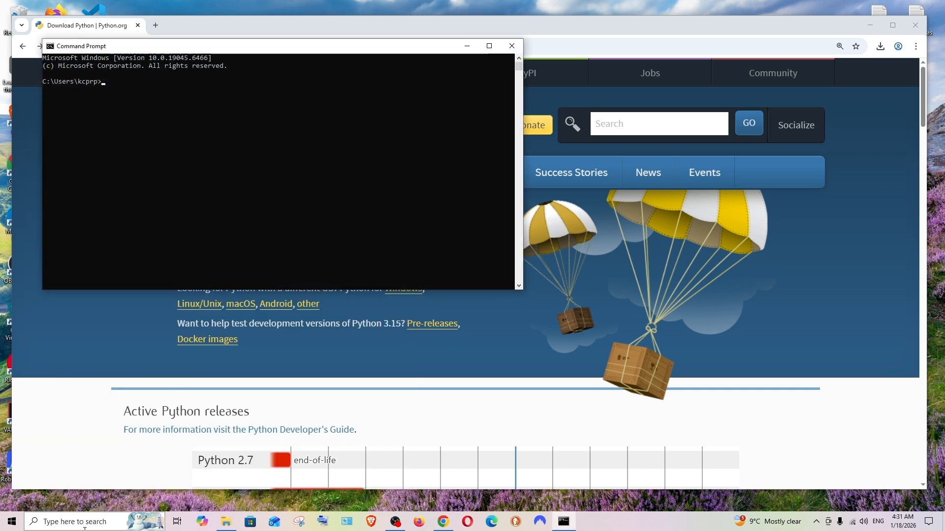
type("py")
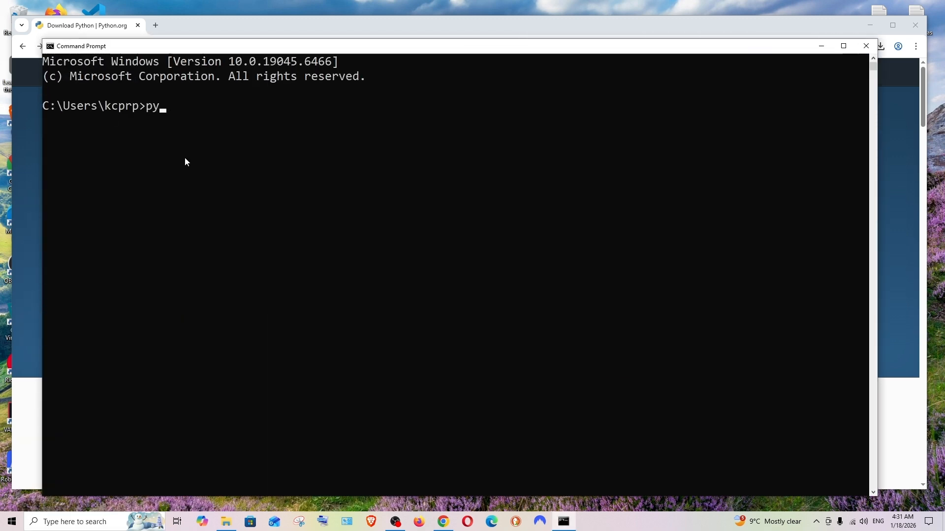
type("thon -")
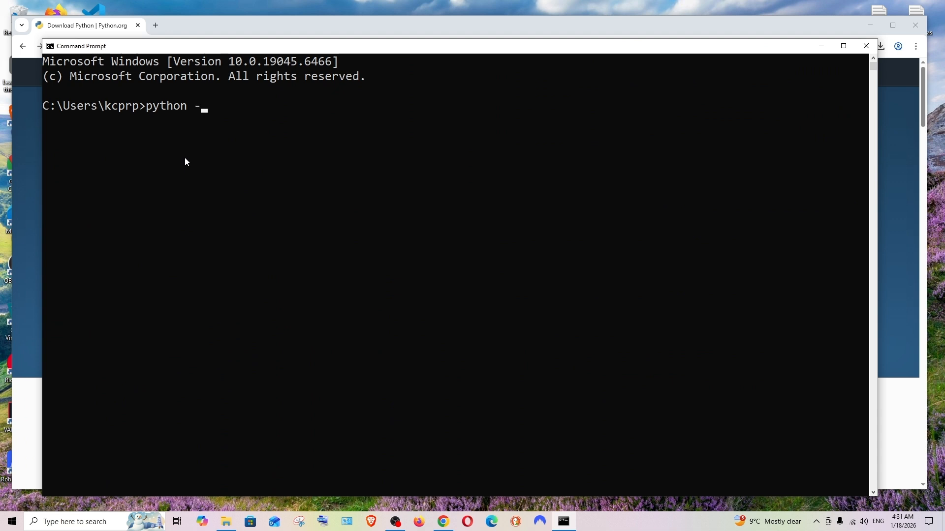
type("-version")
key("Return")
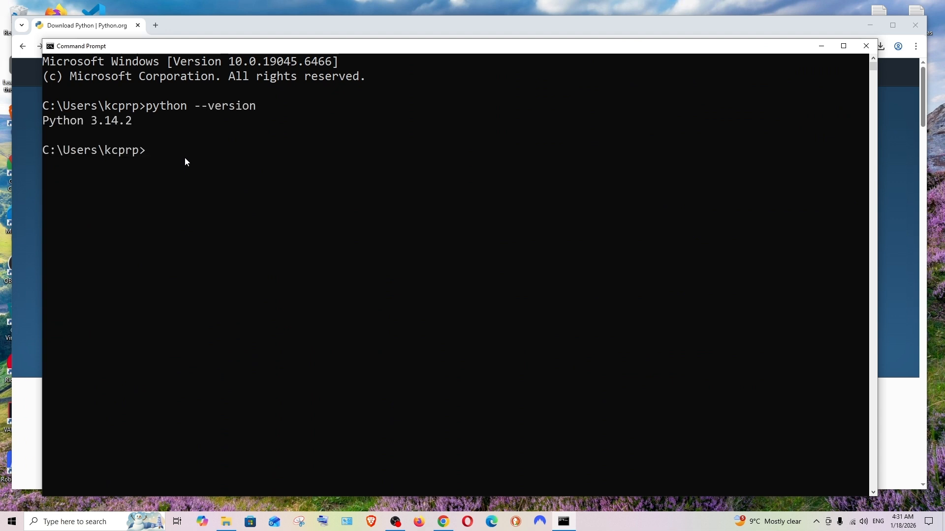
- Check the installed pip version with "pip --version"
scroll(190, 149, "up", 1)
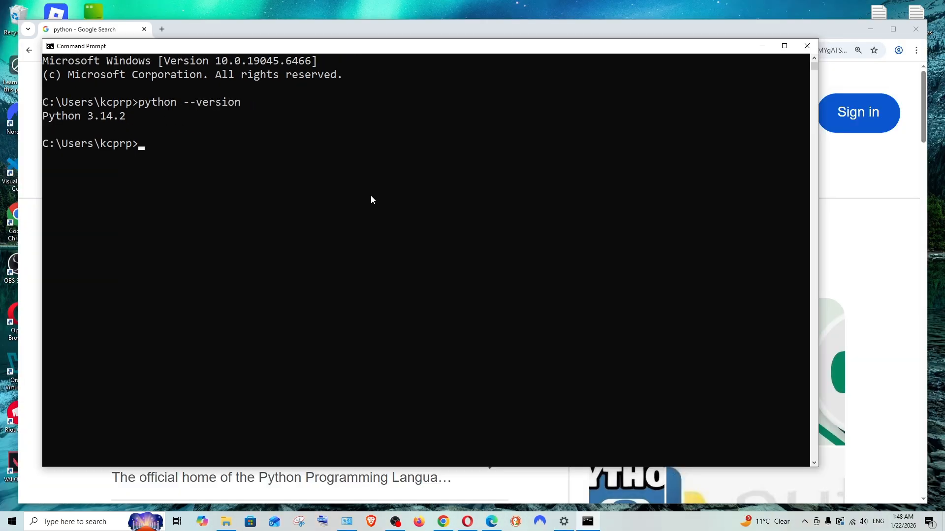
type("ip --version")
key("Return")
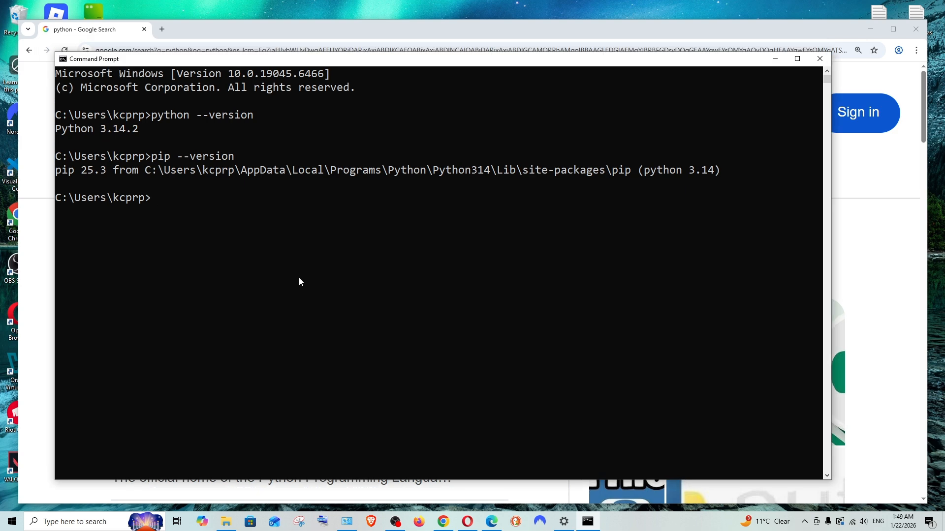
- Install Jupyter Notebook with "pip install notebook" and close the Command Prompt window
type("pip install notebook")
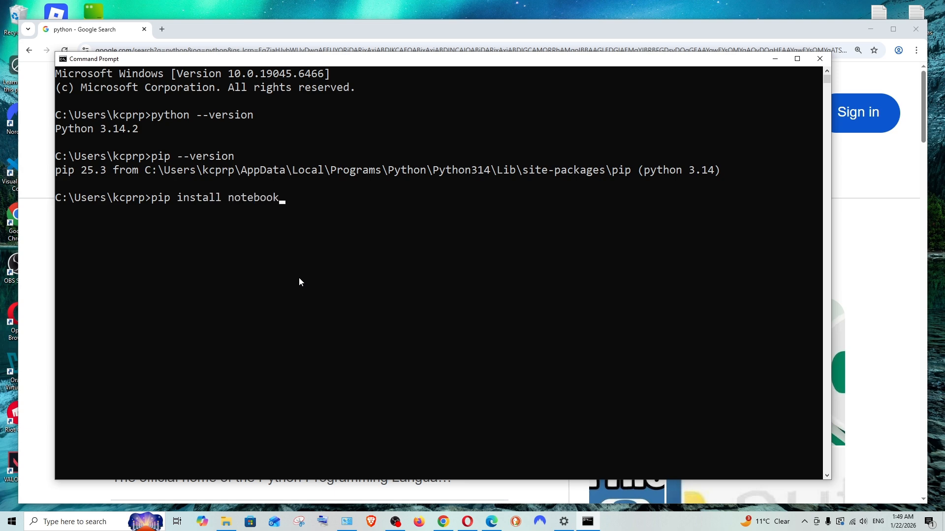
key("Return")
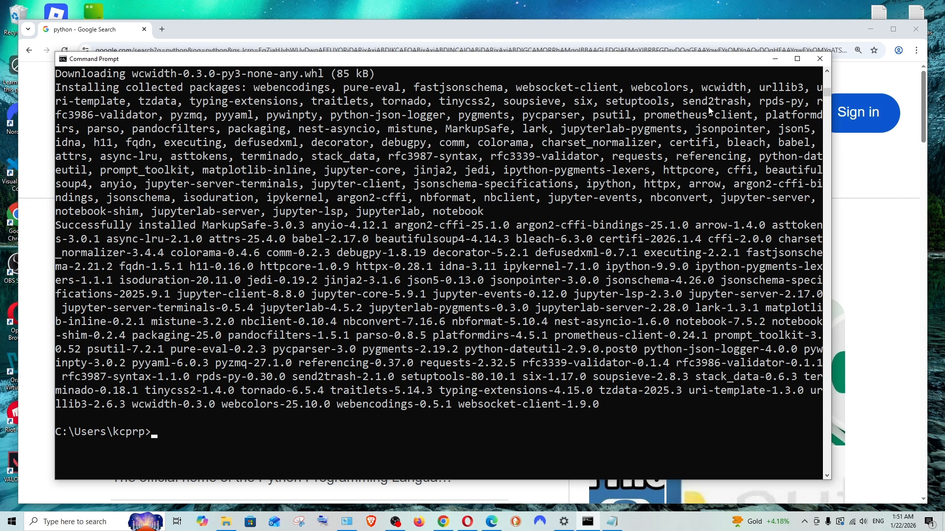
left_click(819, 59)
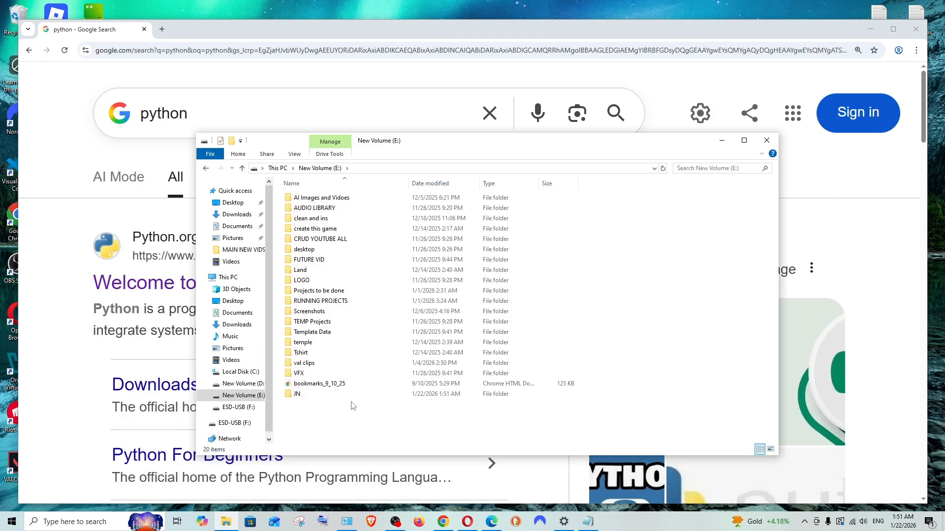
- Open the JN folder on drive E: in File Explorer and start a command prompt in that folder
double_click(297, 394)
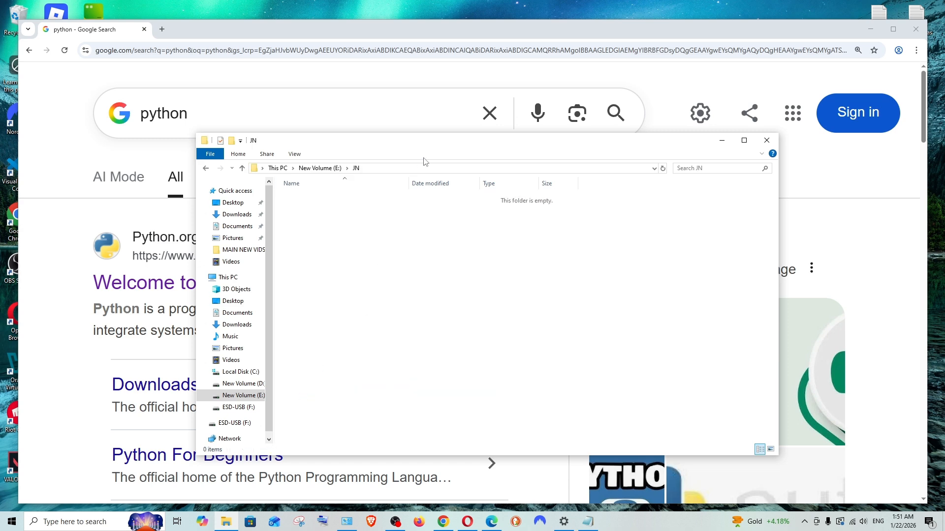
left_click(445, 168)
type("cmd")
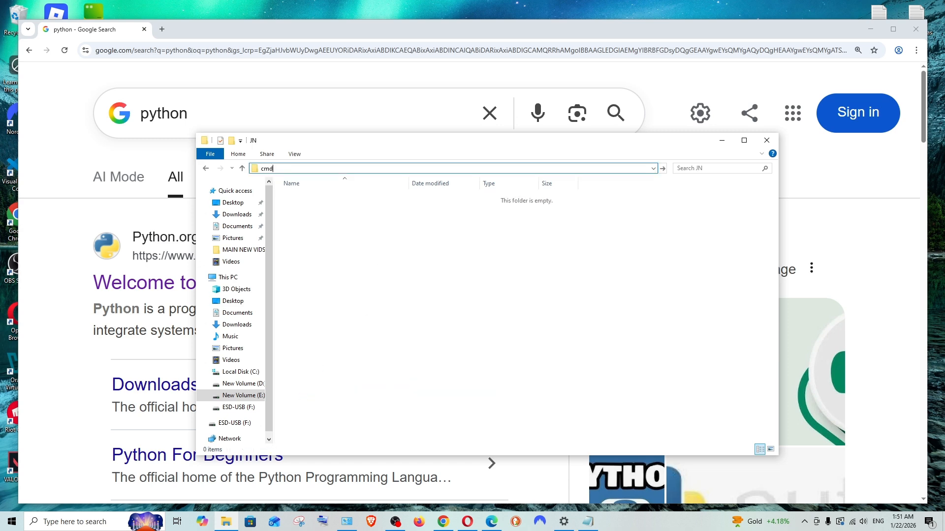
key("Return")
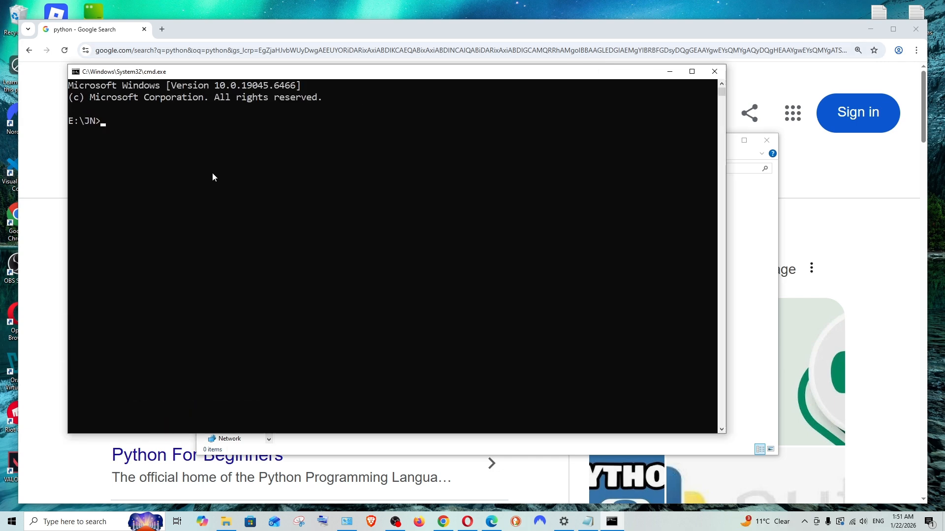
- Launch the notebook server from E:\JN with "jupyter notebook" and review its startup output
type("jupyter notebook")
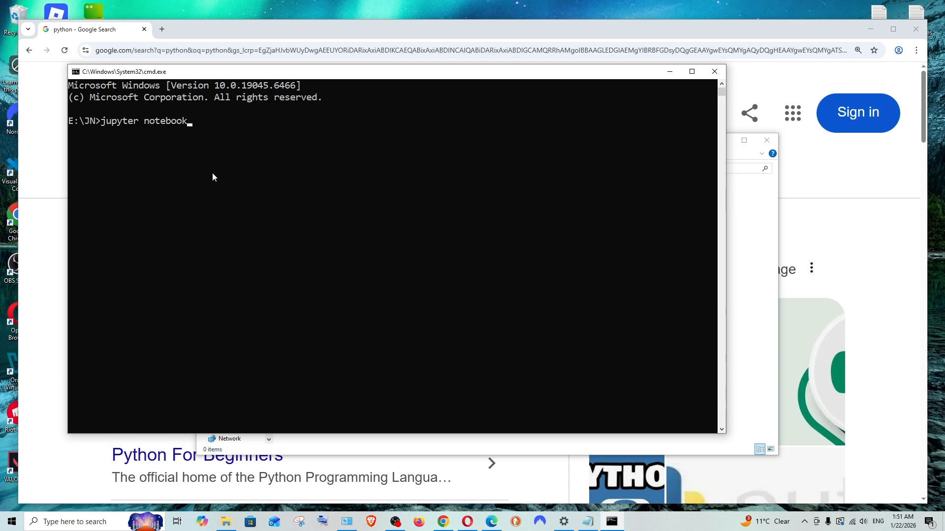
key("Return")
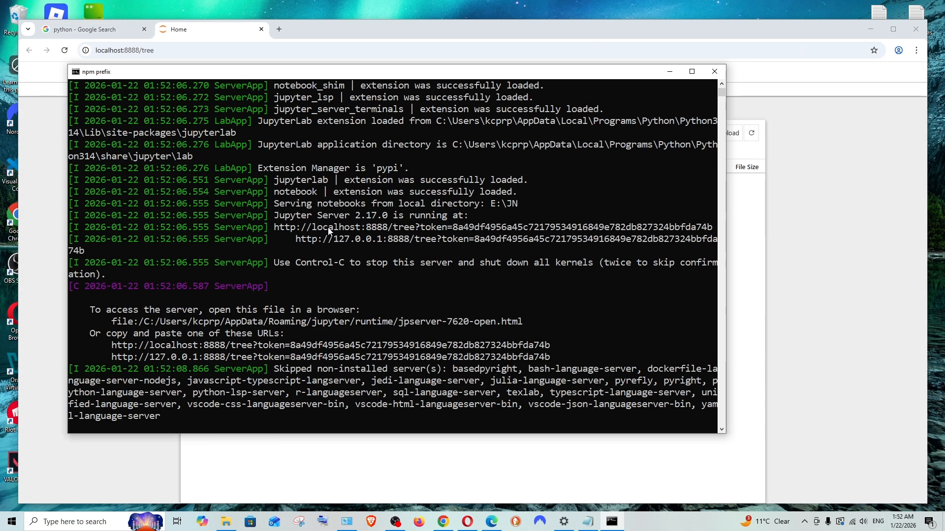
scroll(329, 231, "down", 1)
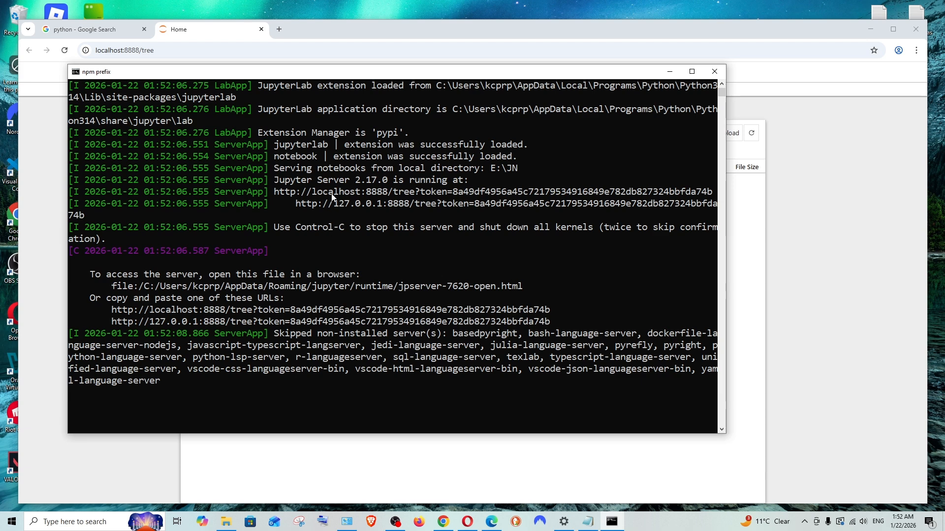
- Minimize the server's command window and create a new Python 3 (ipykernel) notebook in Jupyter
left_click(671, 72)
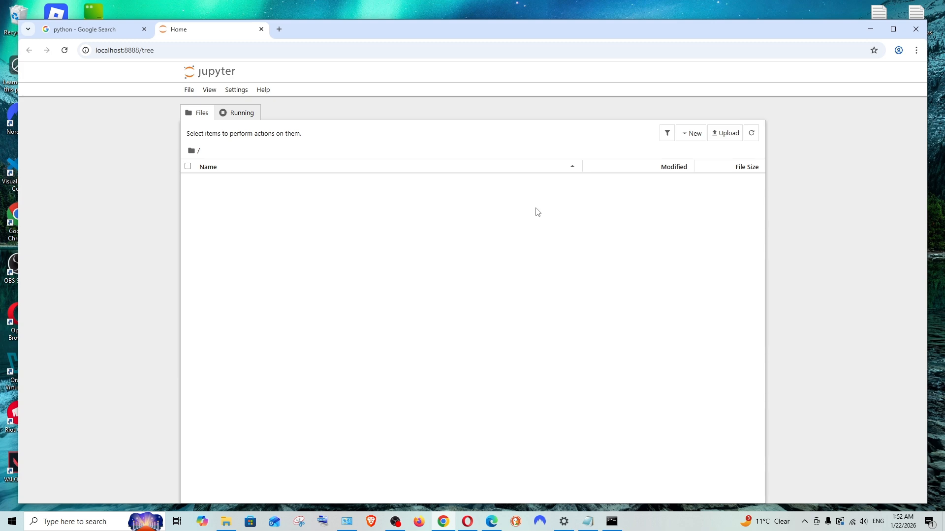
left_click(692, 138)
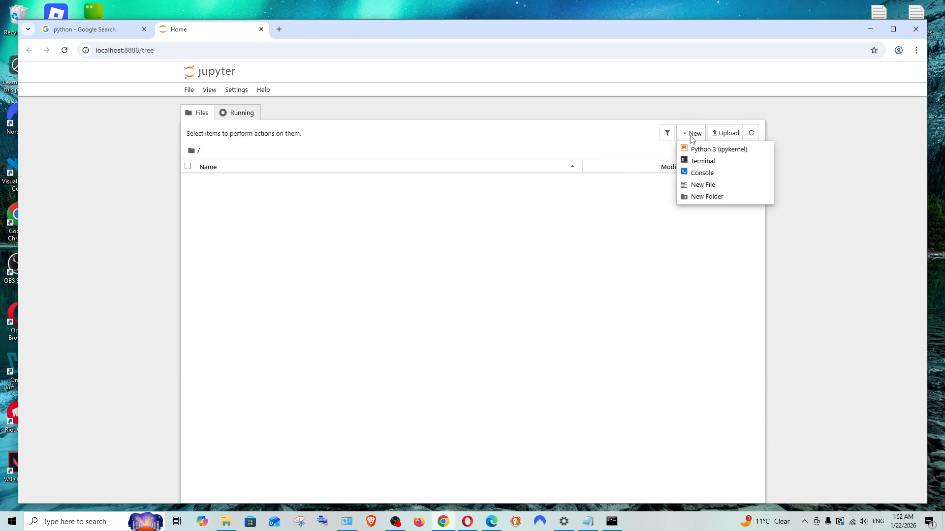
left_click(713, 150)
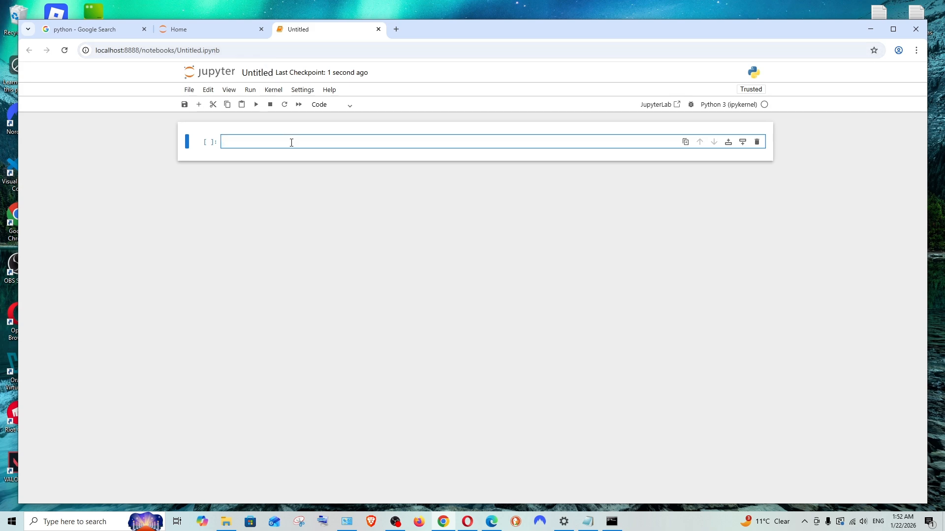
- Enter print("hello") in the notebook's first code cell and run it
key("ctrl+plus")
type("pri")
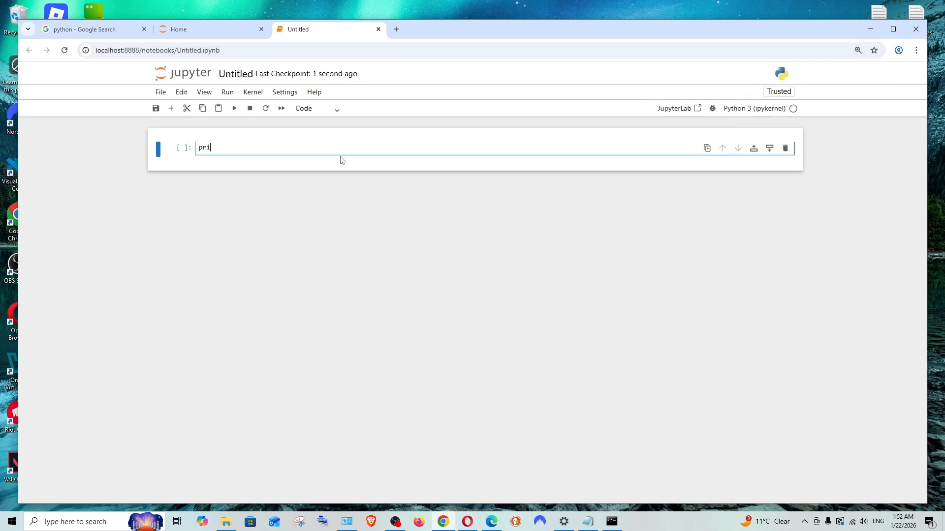
type("nt(\"hello\")")
left_click(230, 113)
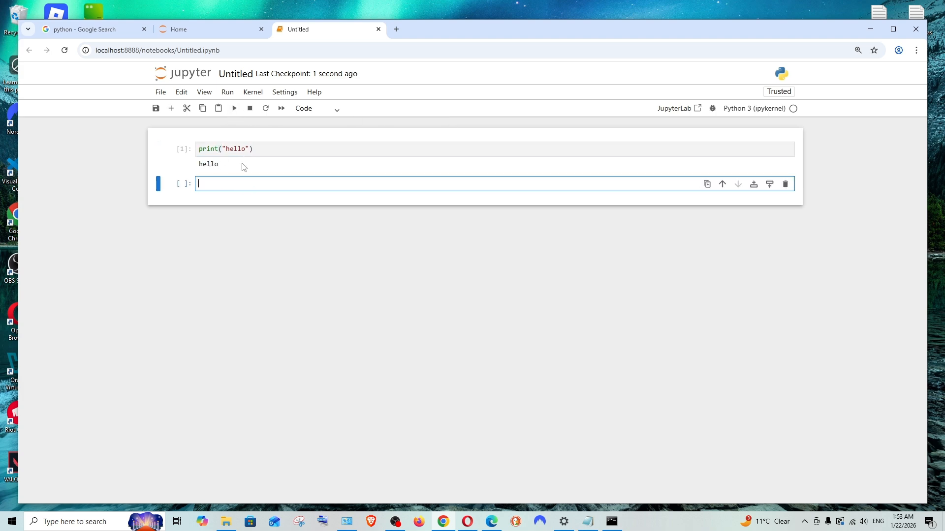
- Save the notebook under the new name demo.ipynb and check for the file in the JN folder in File Explorer
left_click(156, 112)
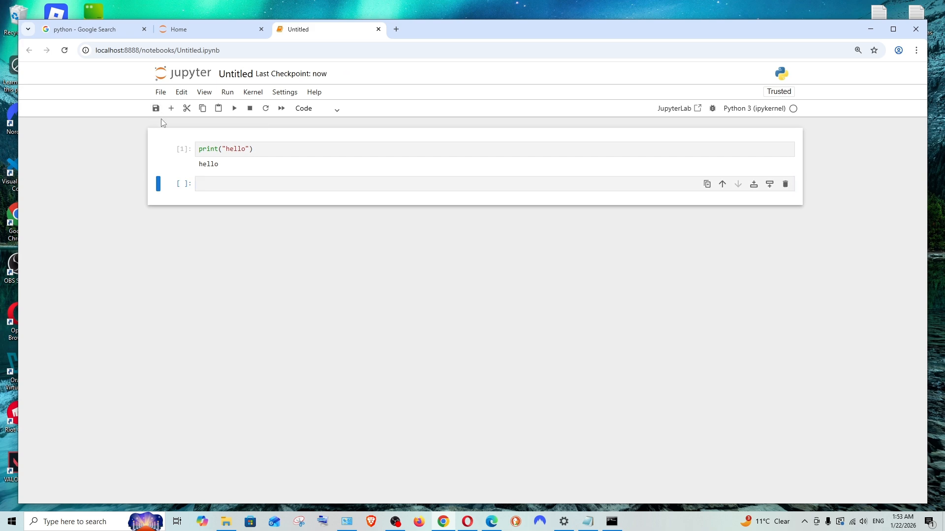
left_click(160, 92)
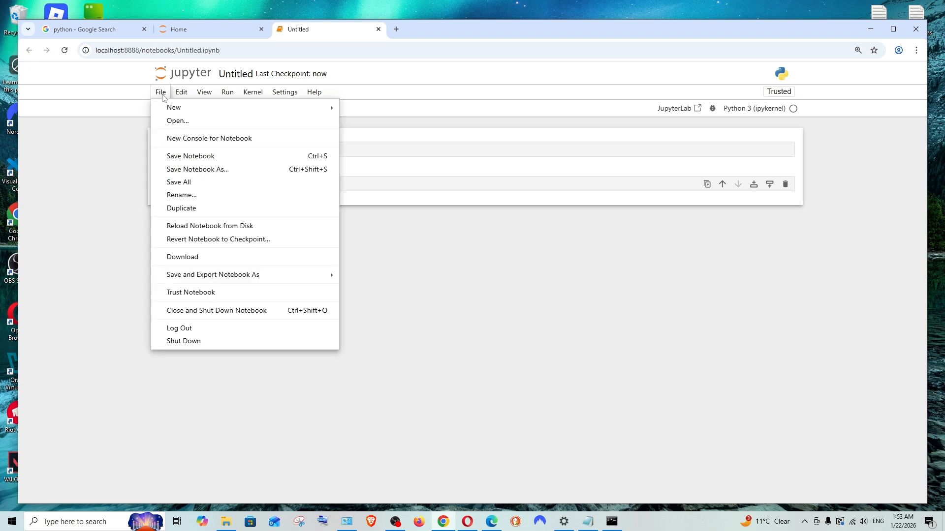
left_click(197, 172)
left_click_drag(437, 283, 406, 280)
type("demo.ipynb")
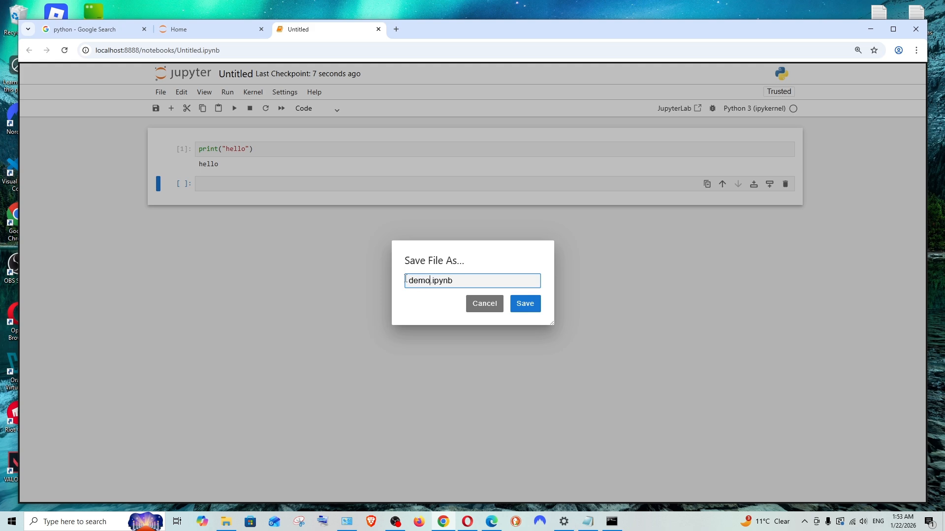
left_click(523, 304)
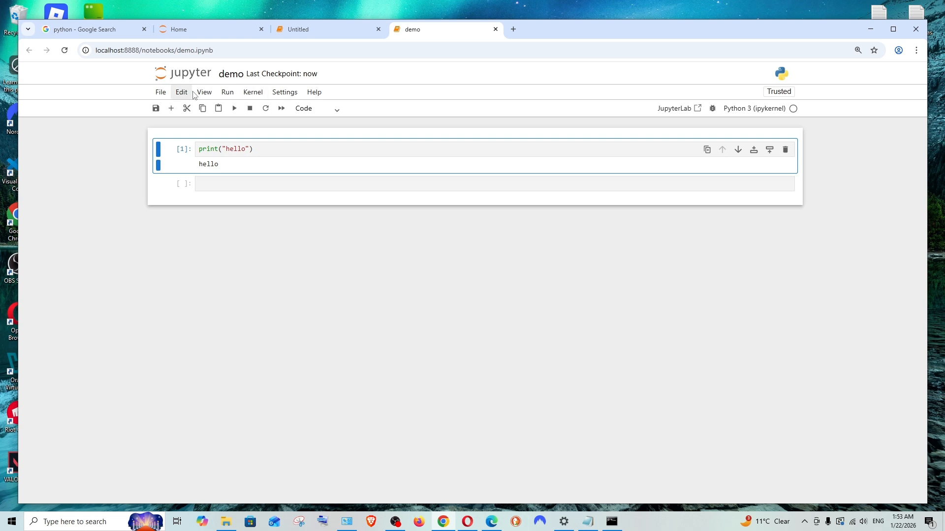
left_click(229, 521)
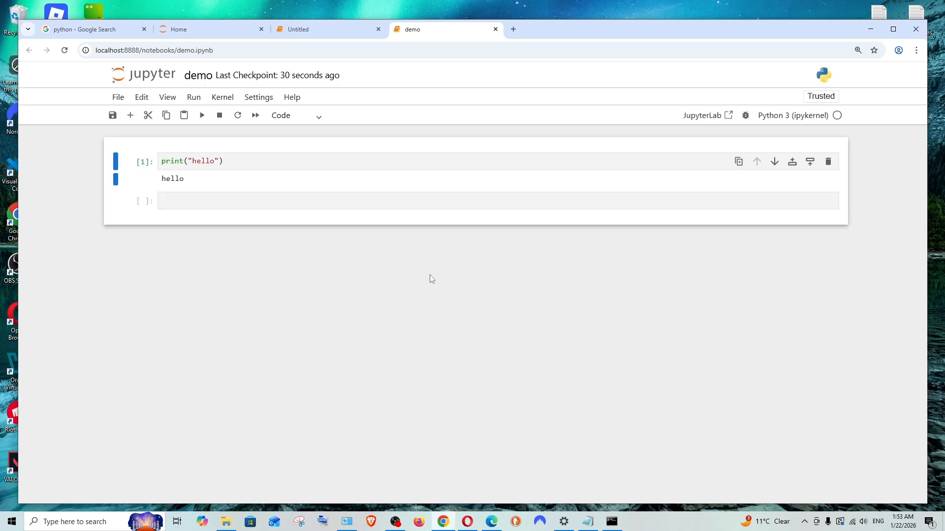
- Review the launch command in the server's command window and the alternative "python -m notebook" in Notepad, then minimize both windows
left_click(612, 522)
scroll(373, 272, "up", 8)
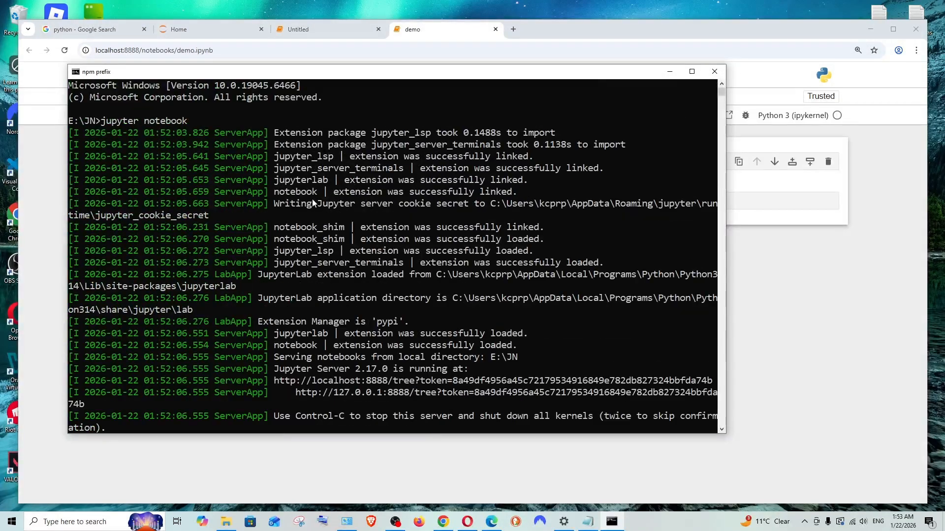
left_click(588, 521)
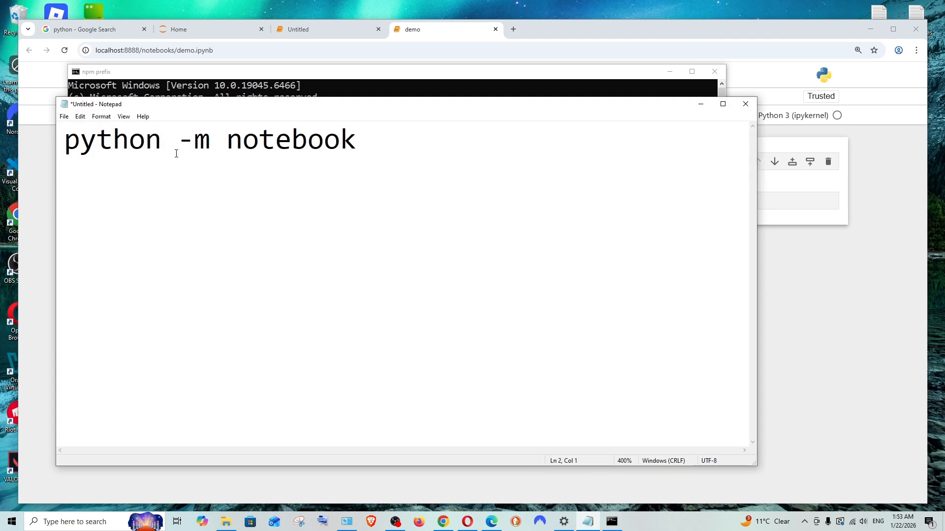
left_click_drag(362, 140, 45, 142)
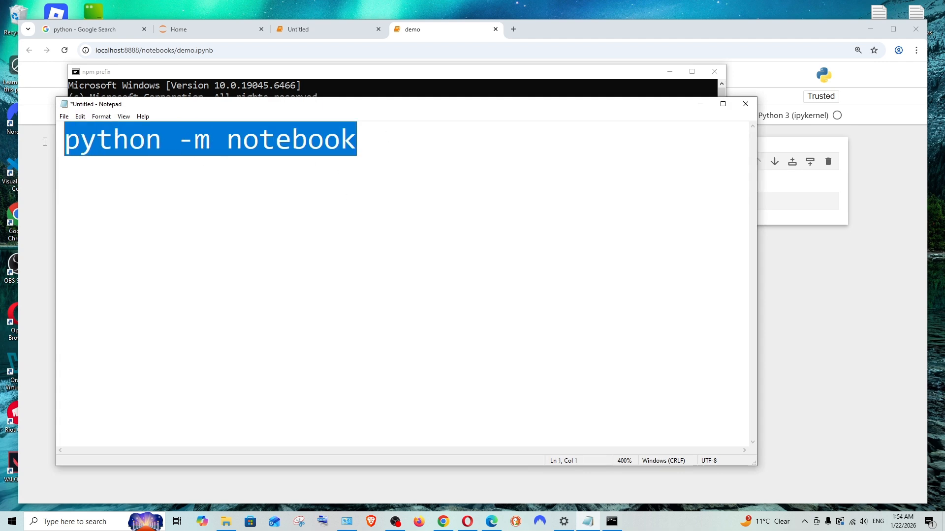
left_click(304, 203)
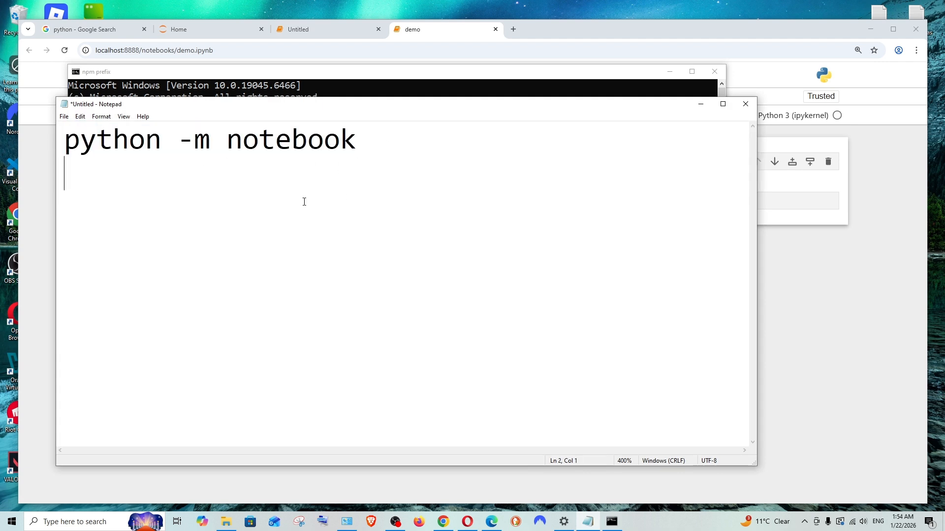
left_click(700, 109)
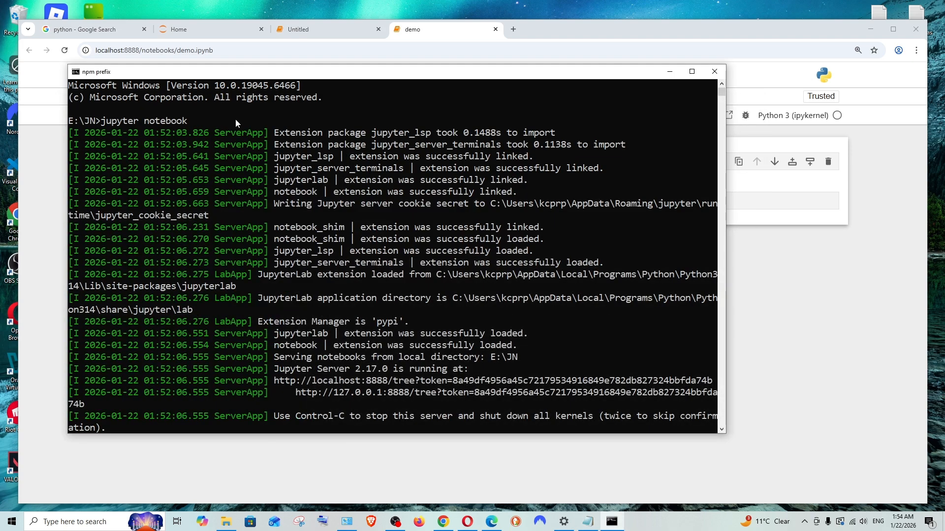
left_click(666, 74)
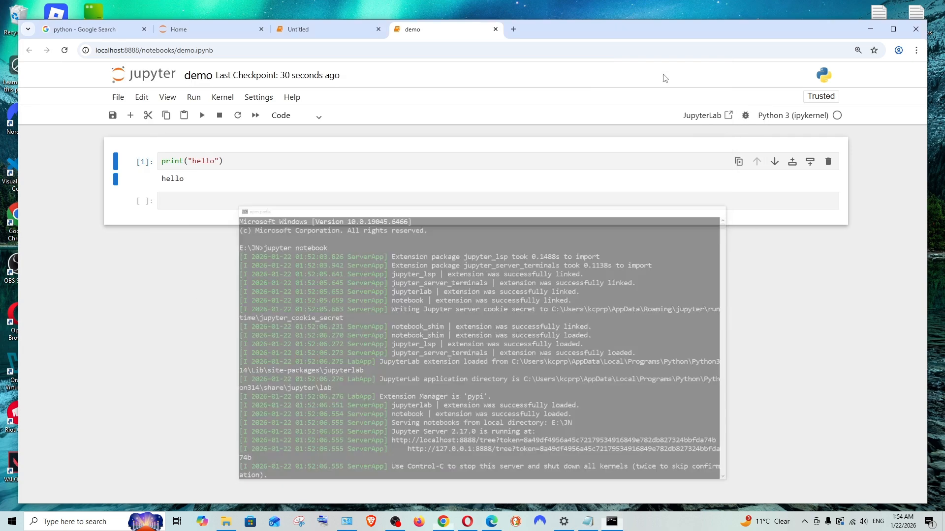
- Change the Jupyter interface theme to JupyterLab Dark
left_click(258, 98)
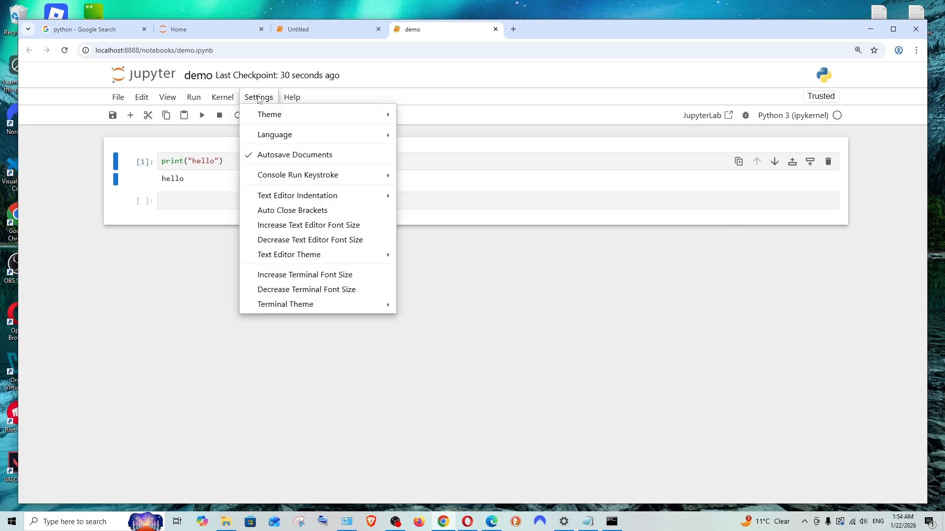
mouse_move(271, 116)
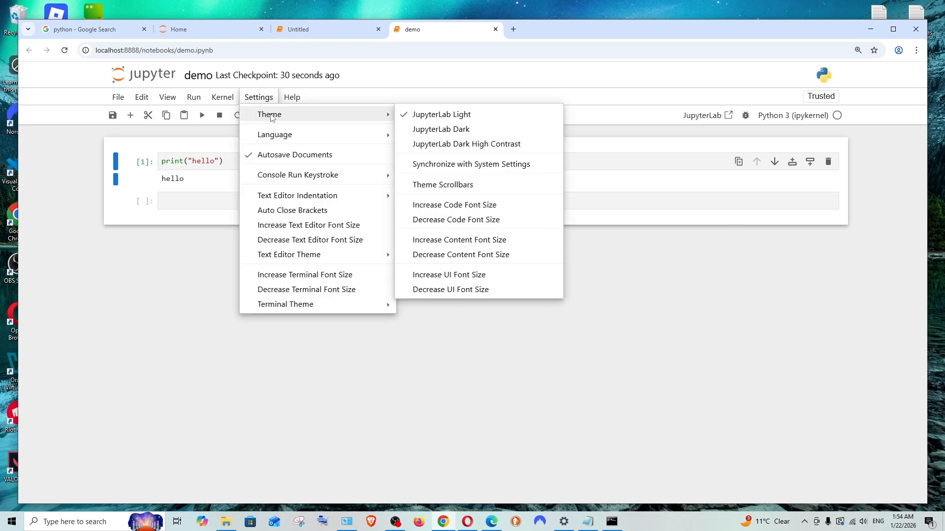
left_click(443, 130)
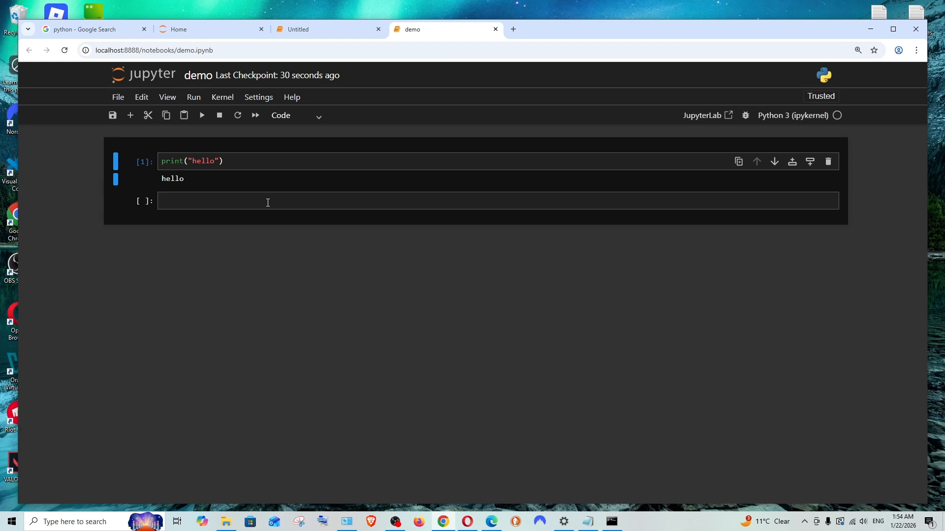